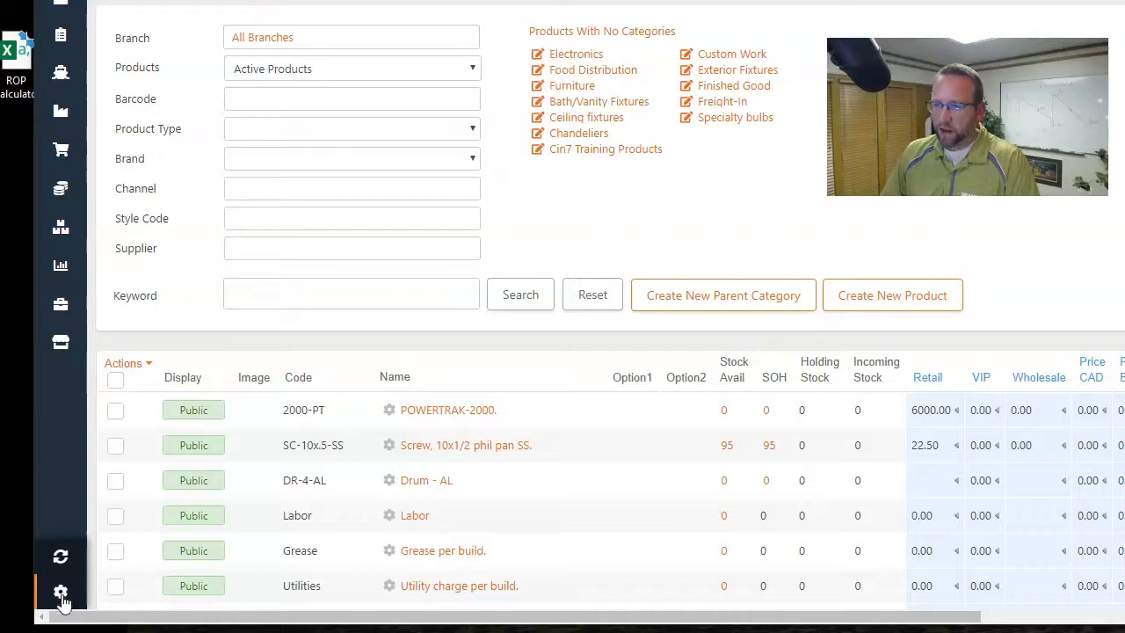
- Open the price and cost tier settings and review the local and foreign currency tiers for prices and costs
{"action": "left_click", "coordinate": [61, 594]}
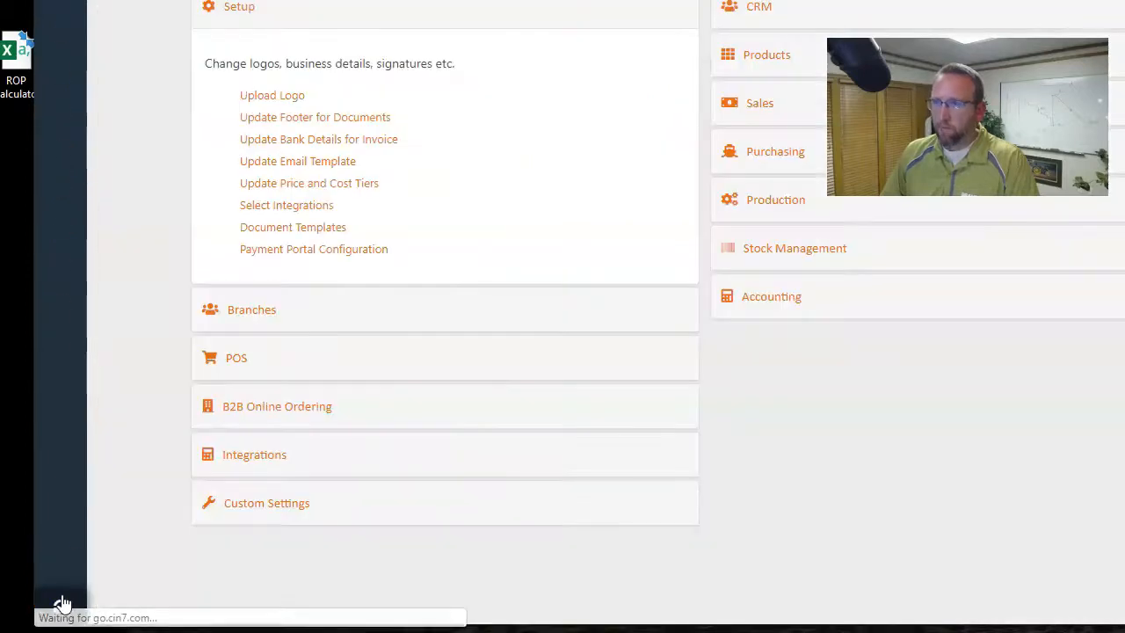
{"action": "left_click", "coordinate": [336, 192]}
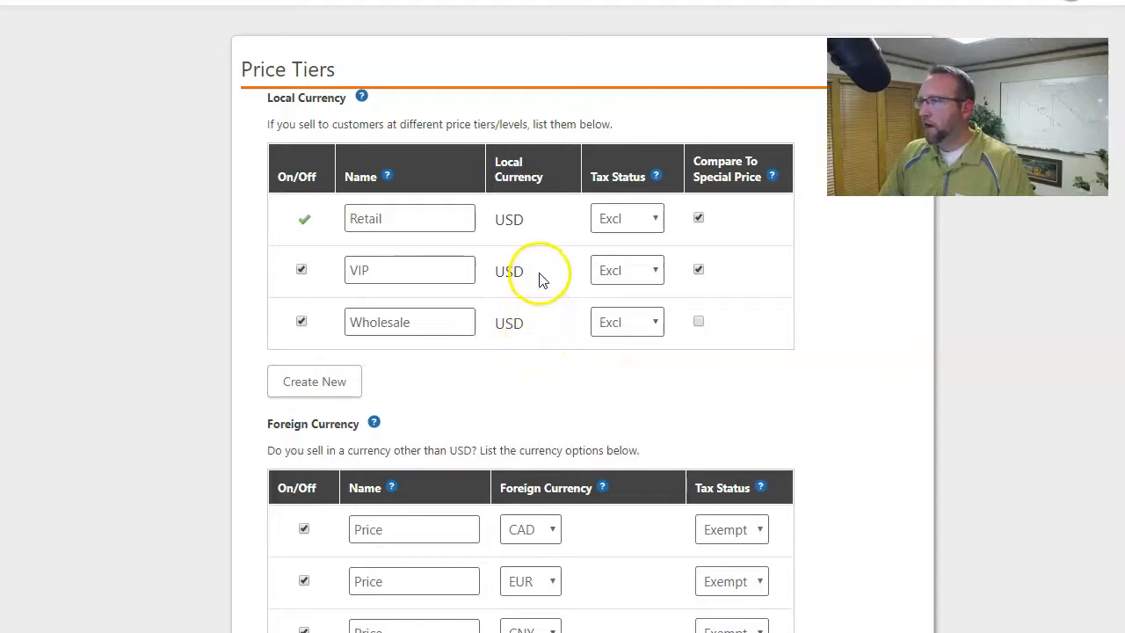
{"action": "scroll", "coordinate": [540, 278], "scroll_direction": "down", "scroll_amount": 1}
{"action": "scroll", "coordinate": [540, 277], "scroll_direction": "down", "scroll_amount": 3}
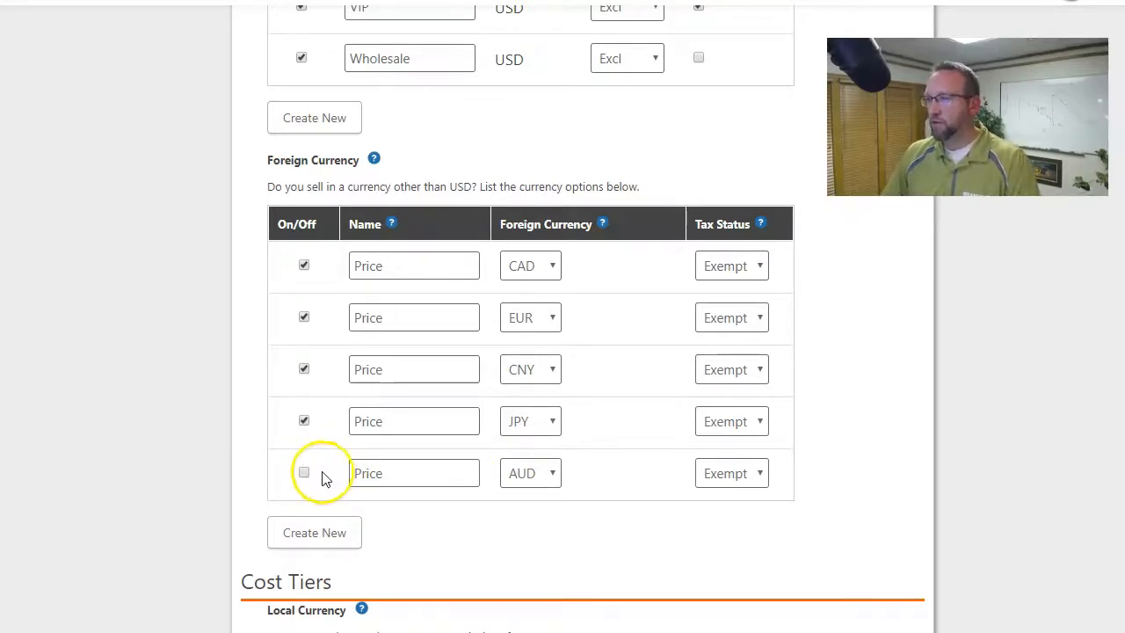
{"action": "scroll", "coordinate": [321, 477], "scroll_direction": "up", "scroll_amount": 3}
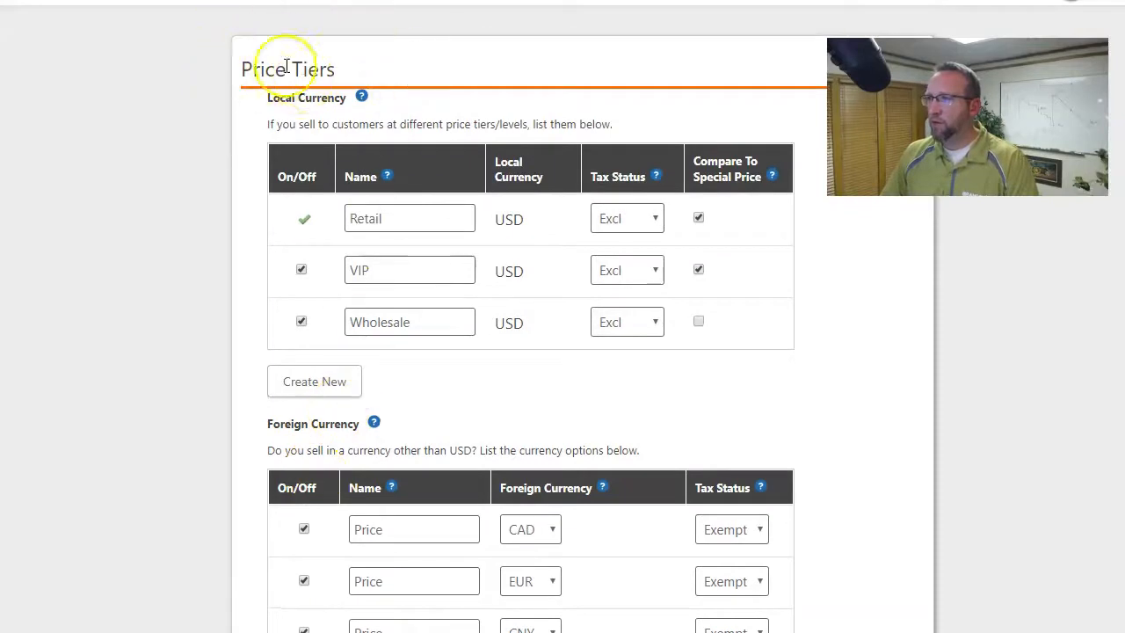
{"action": "scroll", "coordinate": [263, 264], "scroll_direction": "down", "scroll_amount": 7}
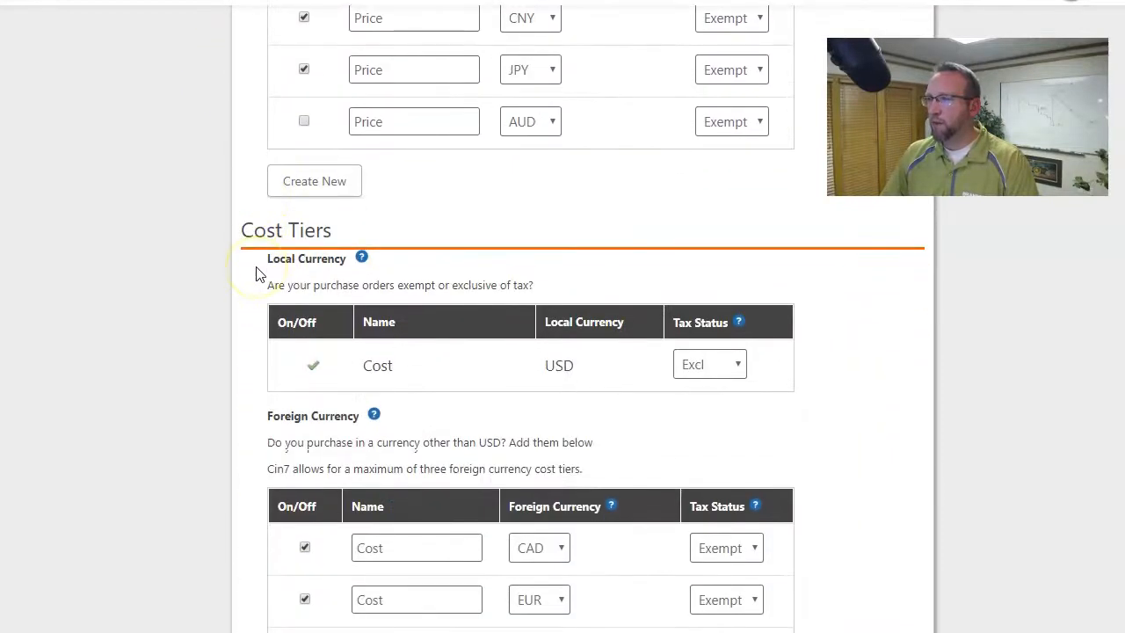
{"action": "scroll", "coordinate": [256, 274], "scroll_direction": "down", "scroll_amount": 1}
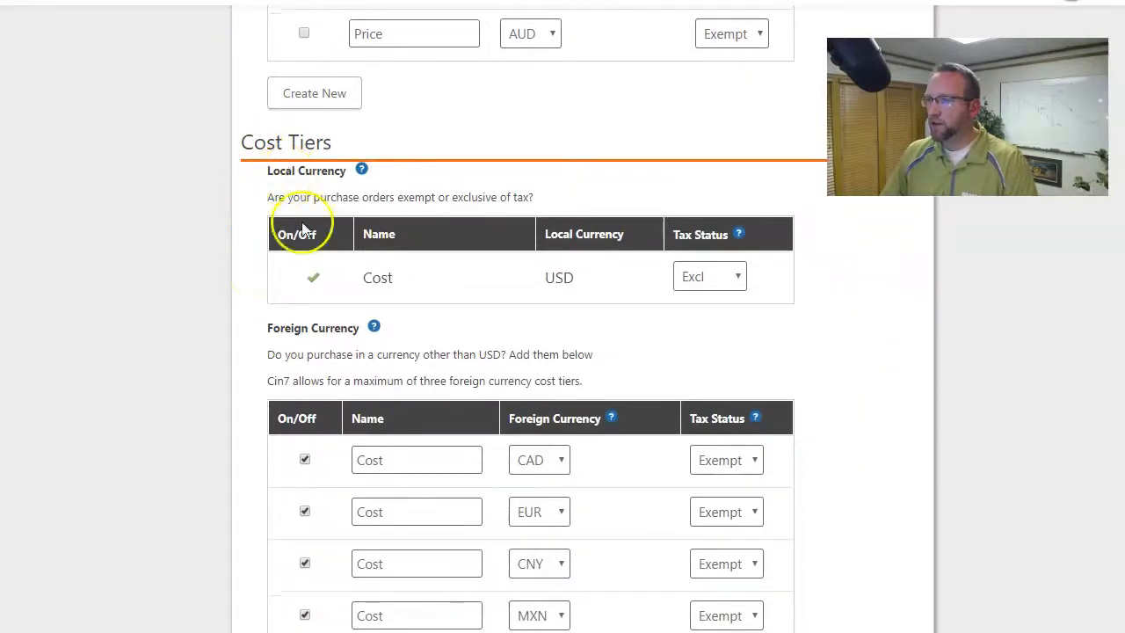
{"action": "scroll", "coordinate": [498, 394], "scroll_direction": "down", "scroll_amount": 2}
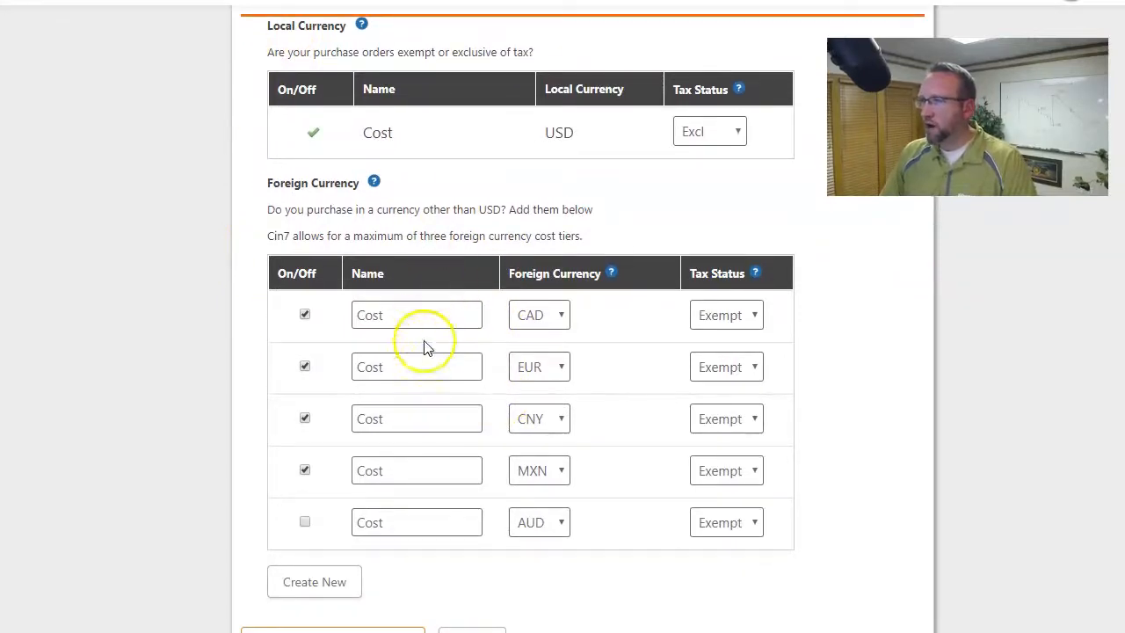
{"action": "scroll", "coordinate": [422, 406], "scroll_direction": "up", "scroll_amount": 7}
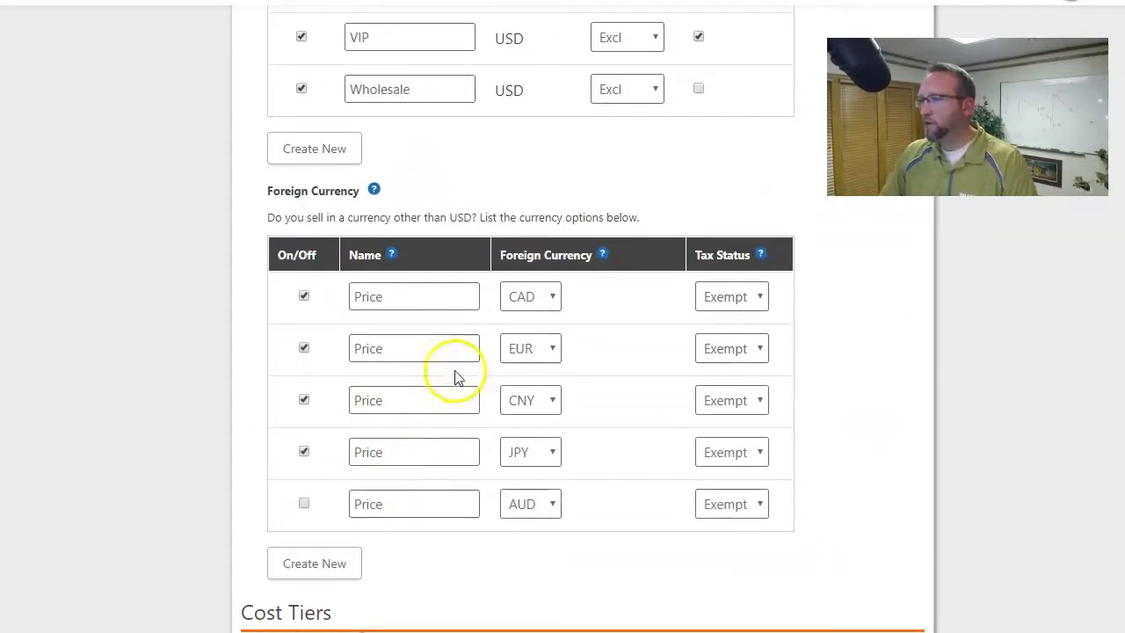
{"action": "scroll", "coordinate": [424, 357], "scroll_direction": "down", "scroll_amount": 7}
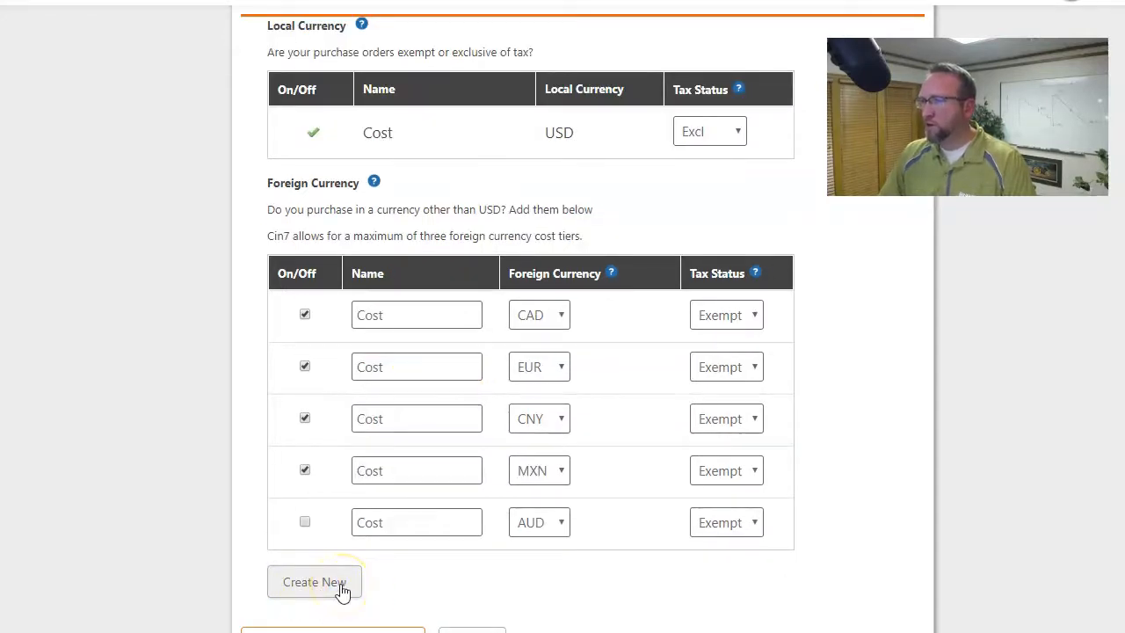
- Start a new foreign currency cost tier and look through the available currencies
{"action": "left_click", "coordinate": [340, 583]}
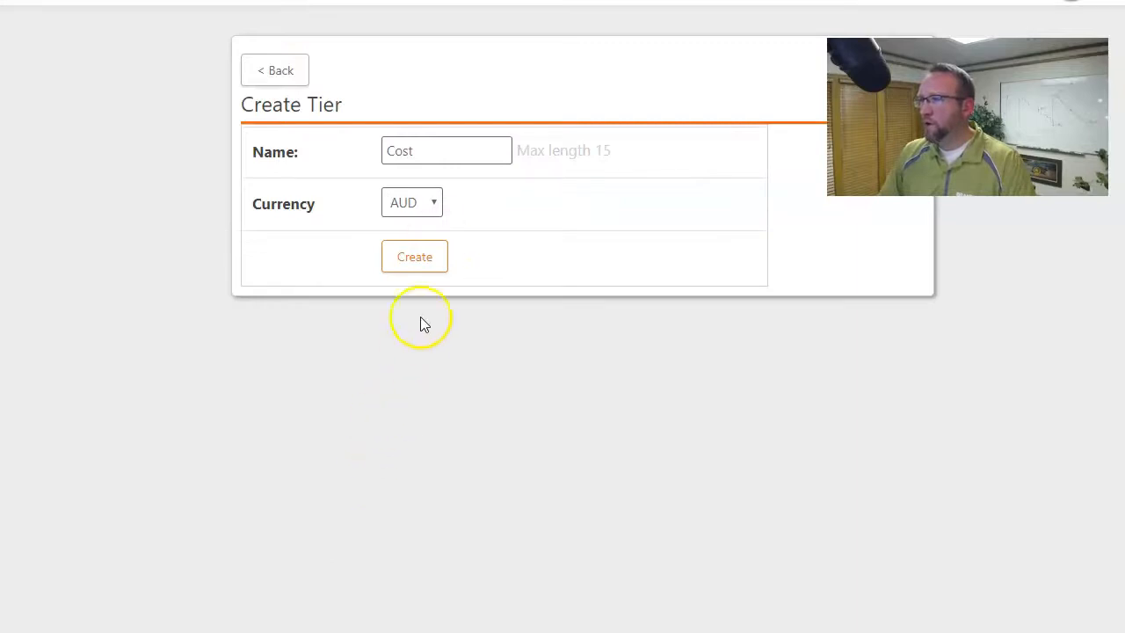
{"action": "left_click", "coordinate": [438, 202]}
{"action": "left_click_drag", "start_coordinate": [431, 273], "coordinate": [437, 429]}
{"action": "key", "text": "Escape"}
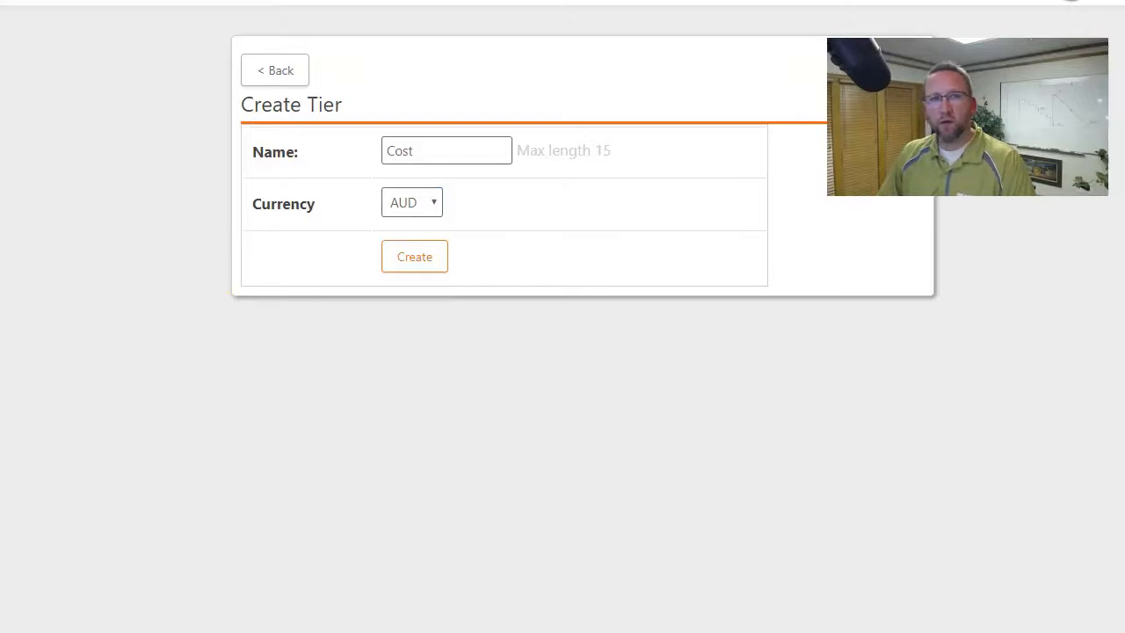
- Switch to the browser window with the Google results and search for "korean currency"
{"action": "left_click", "coordinate": [82, 19]}
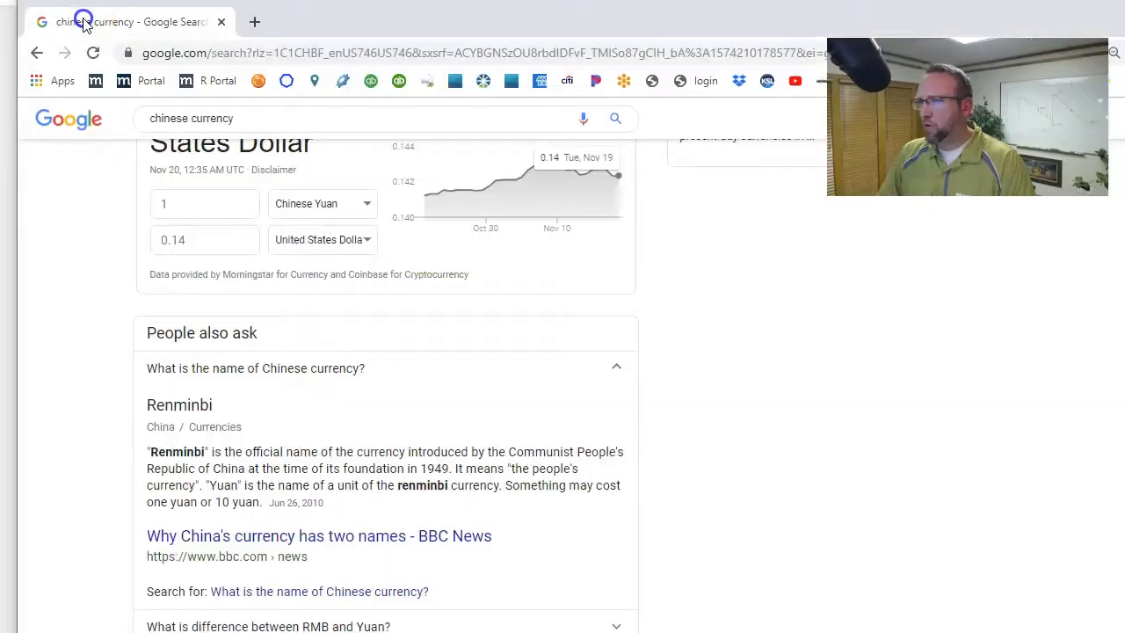
{"action": "left_click_drag", "start_coordinate": [189, 120], "coordinate": [128, 121]}
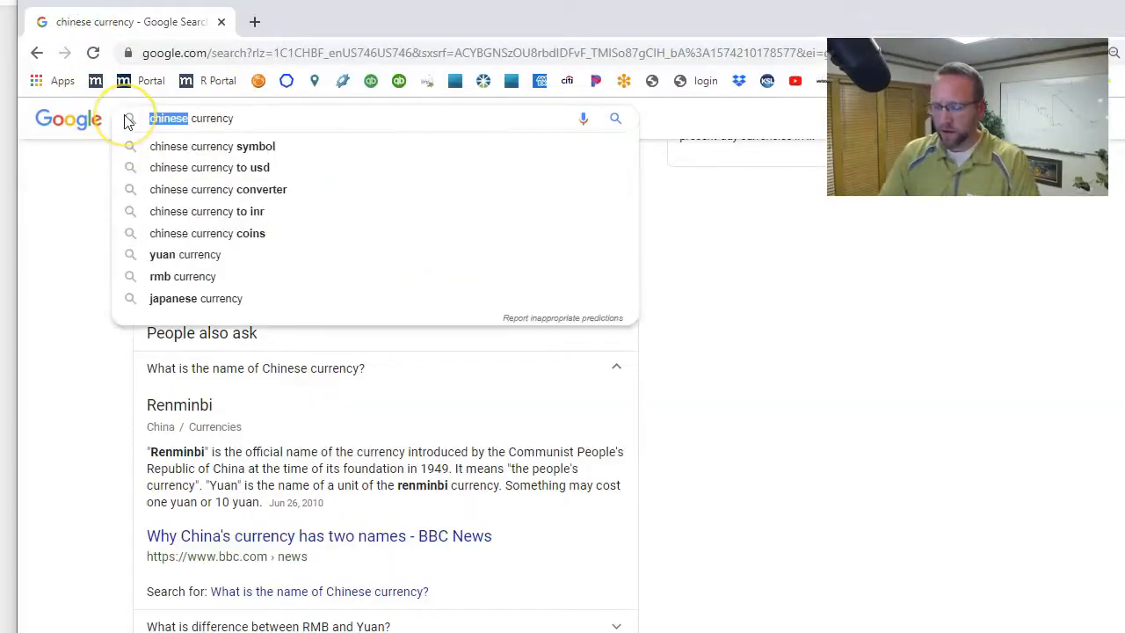
{"action": "type", "text": "korean"}
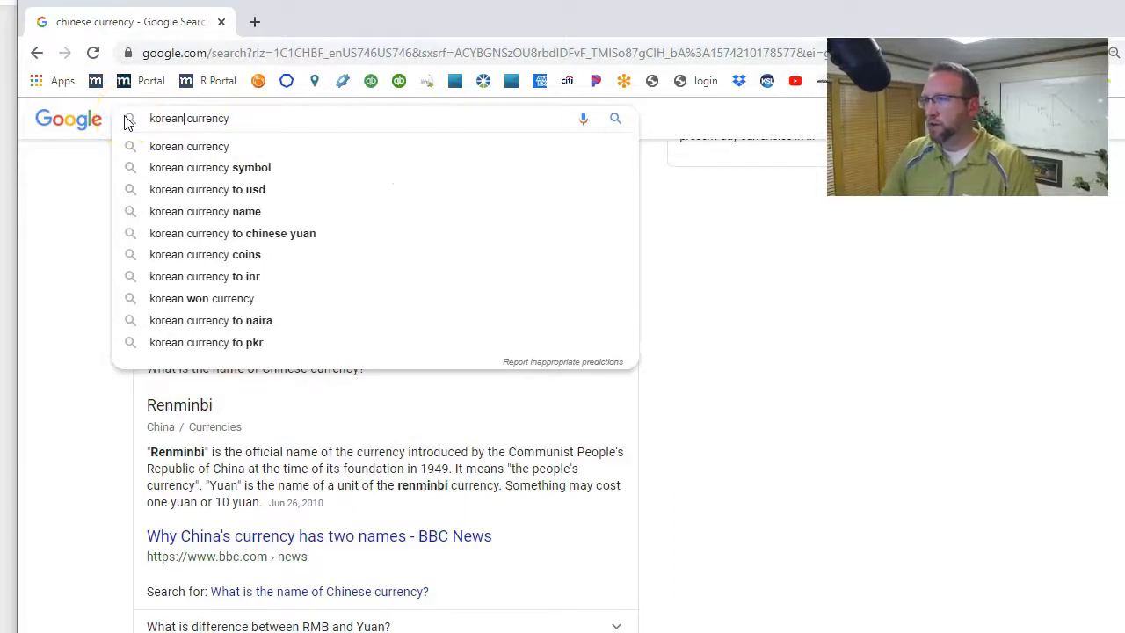
{"action": "left_click", "coordinate": [128, 153]}
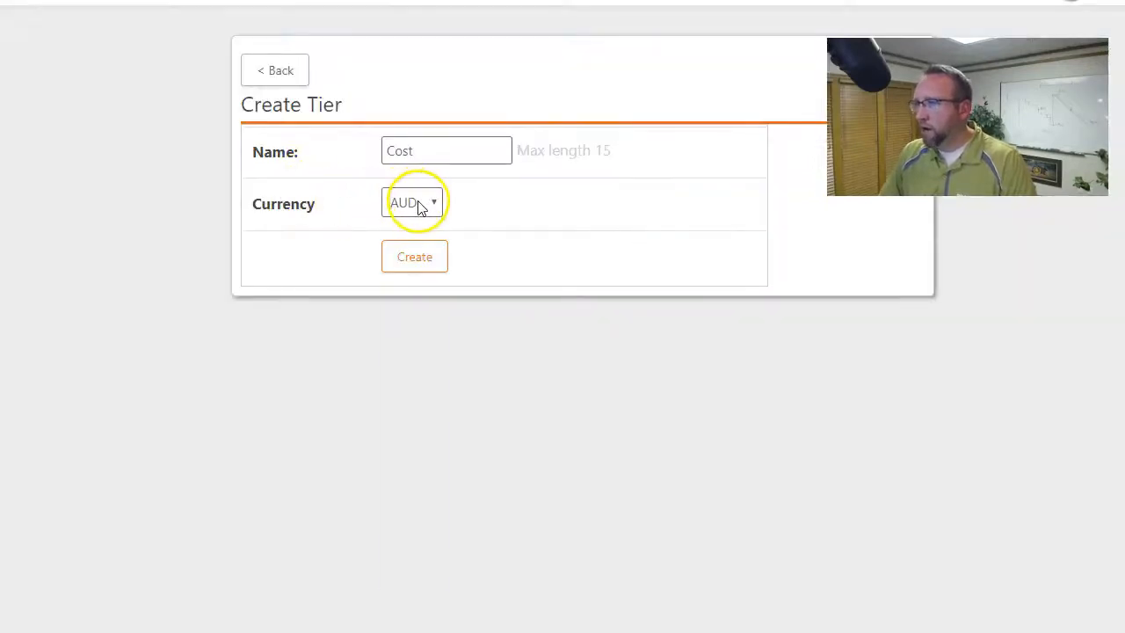
- Create the new cost tier with KRW as its currency
{"action": "left_click", "coordinate": [420, 206]}
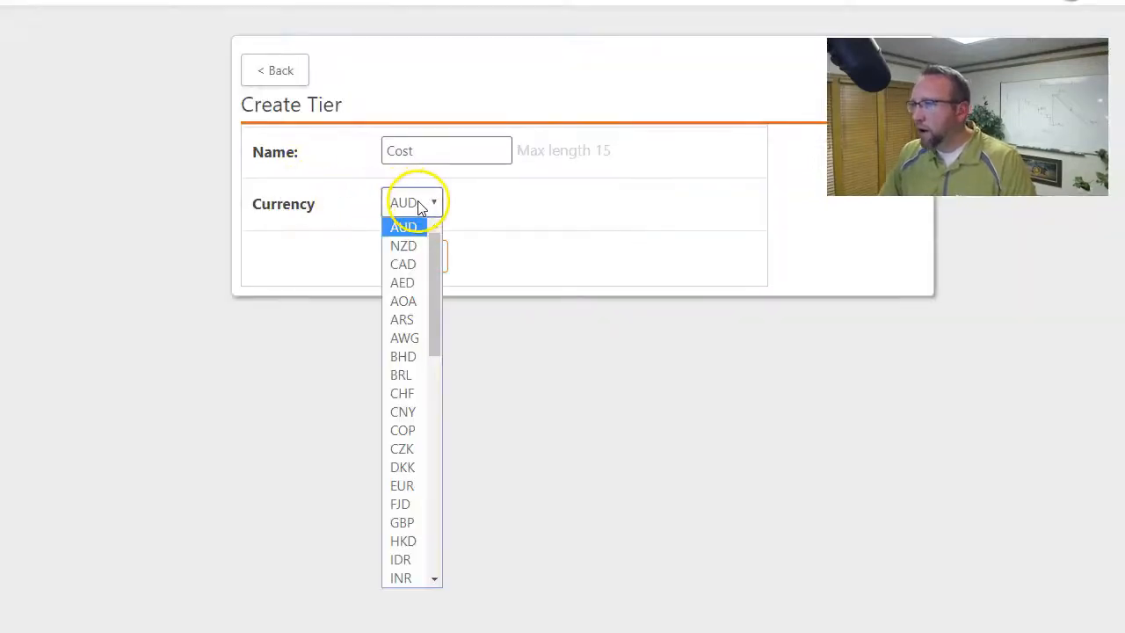
{"action": "left_click_drag", "start_coordinate": [434, 253], "coordinate": [435, 420]}
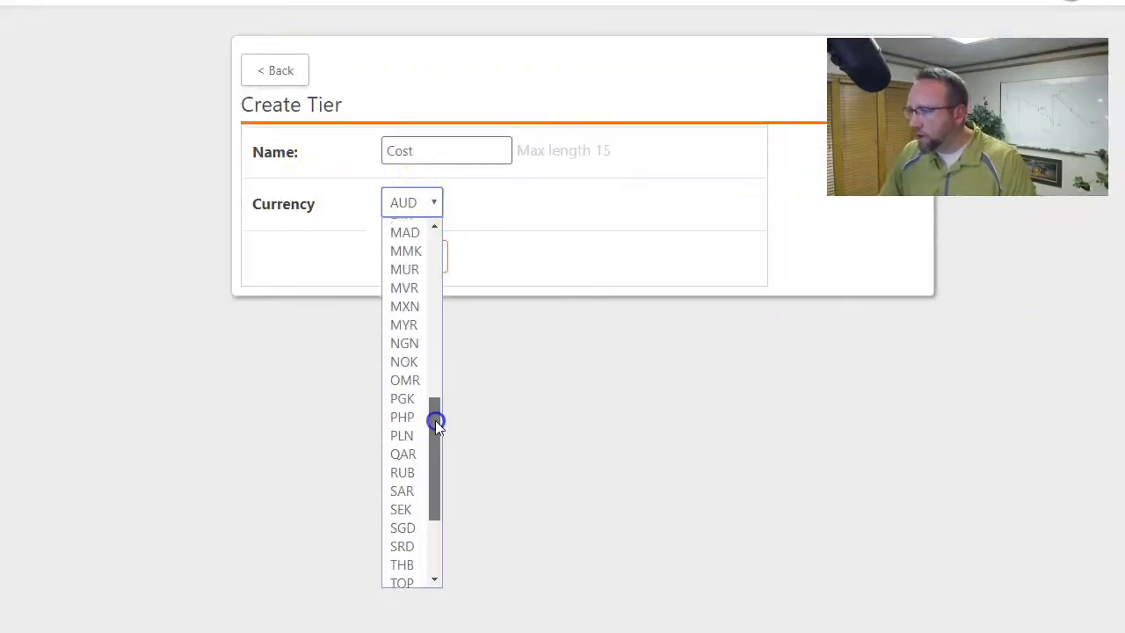
{"action": "left_click_drag", "start_coordinate": [435, 415], "coordinate": [436, 424]}
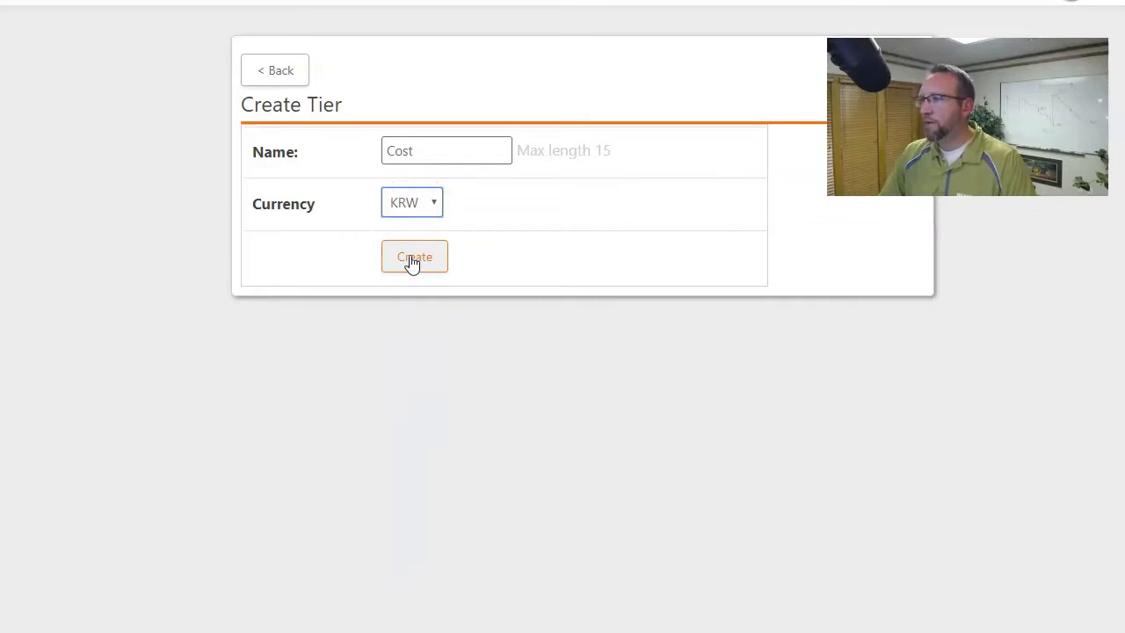
{"action": "left_click", "coordinate": [413, 260]}
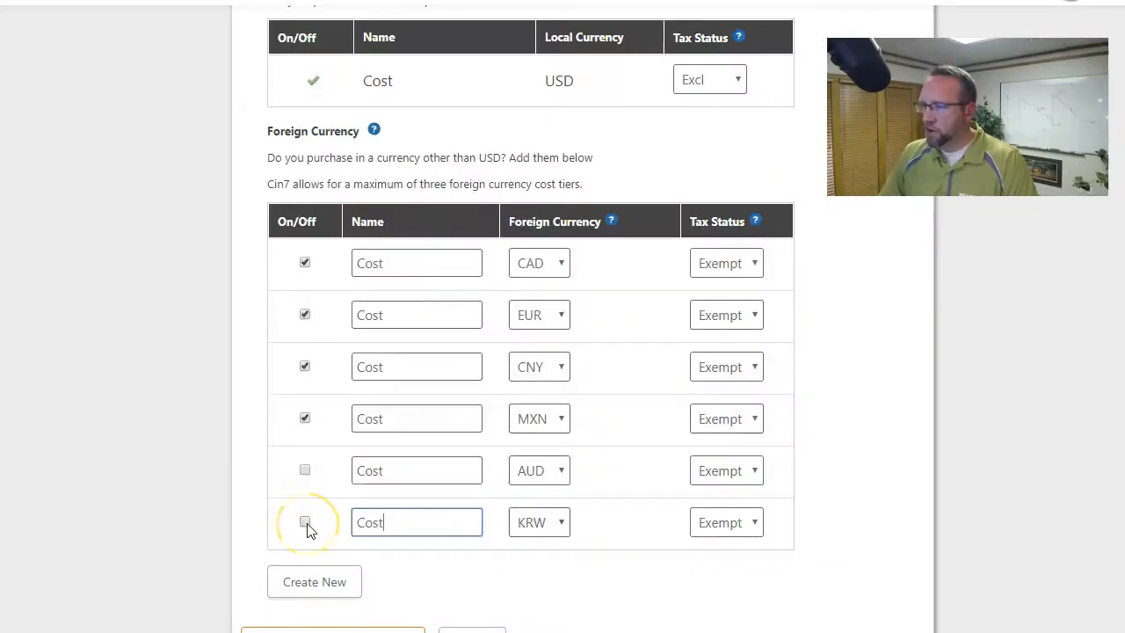
- Enable the KRW cost tier and confirm the price and cost tiers
{"action": "left_click", "coordinate": [305, 523]}
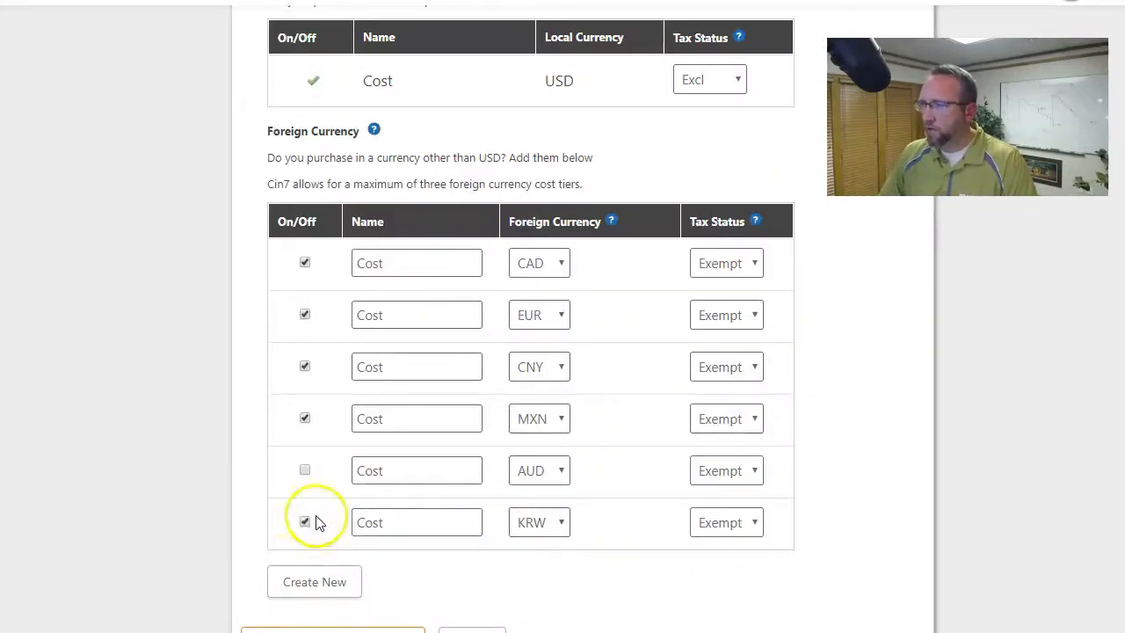
{"action": "scroll", "coordinate": [319, 531], "scroll_direction": "up", "scroll_amount": 1}
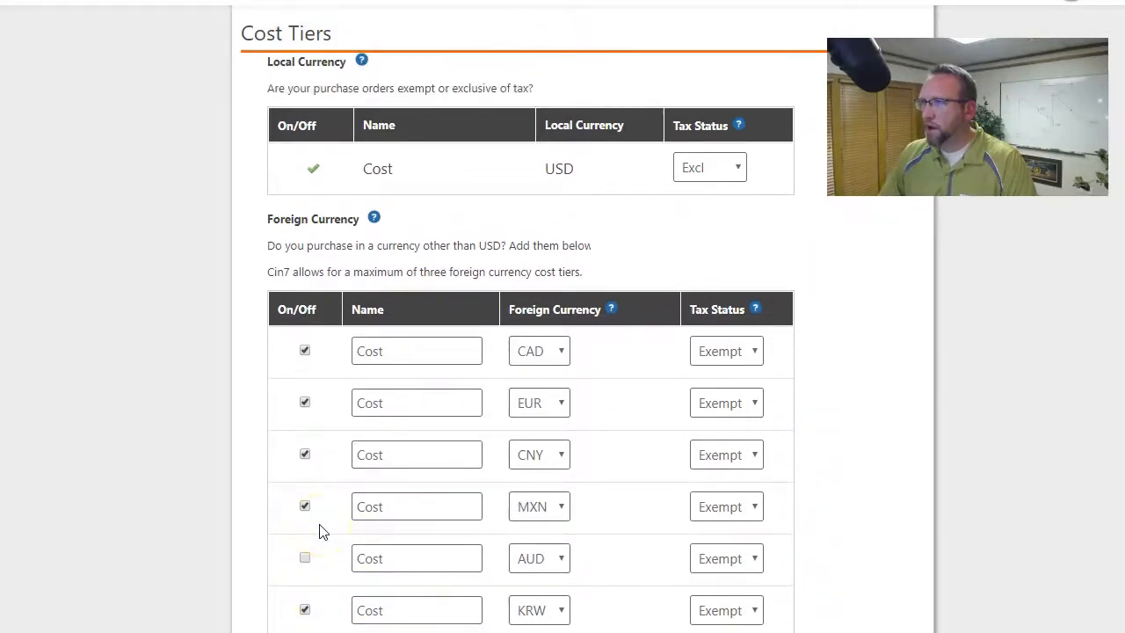
{"action": "scroll", "coordinate": [317, 535], "scroll_direction": "down", "scroll_amount": 1}
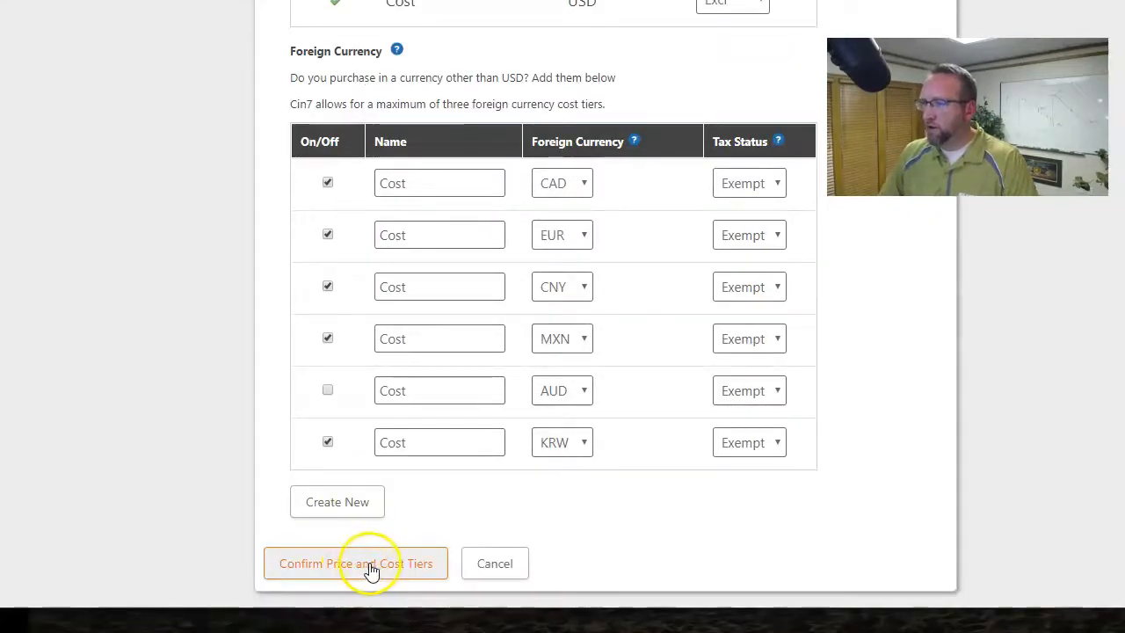
{"action": "left_click", "coordinate": [372, 563]}
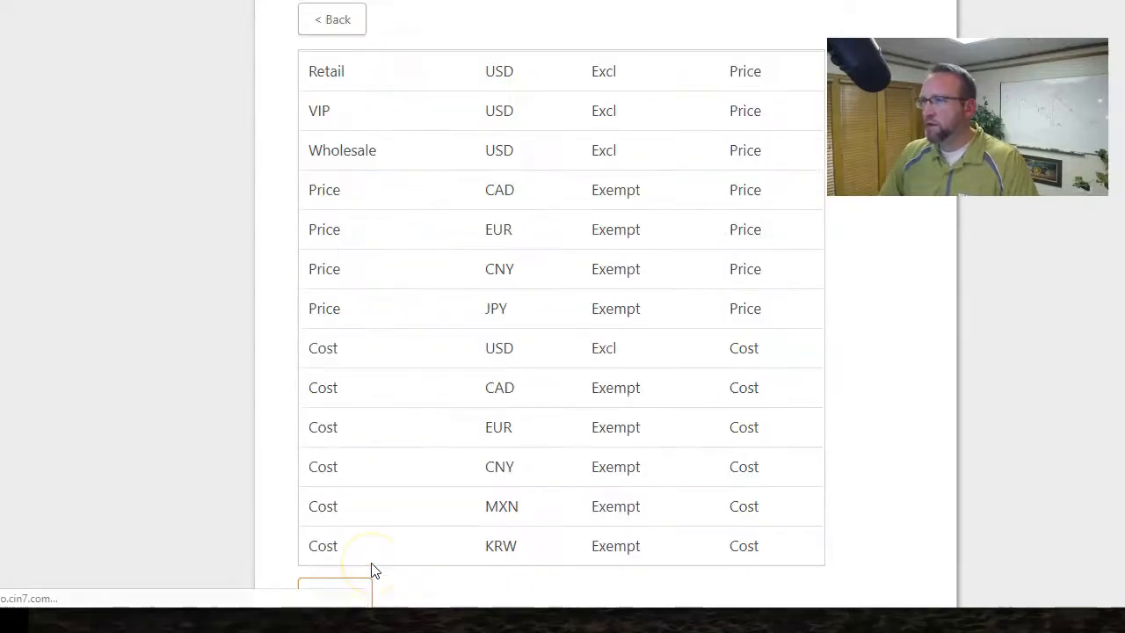
{"action": "scroll", "coordinate": [562, 351], "scroll_direction": "down", "scroll_amount": 1}
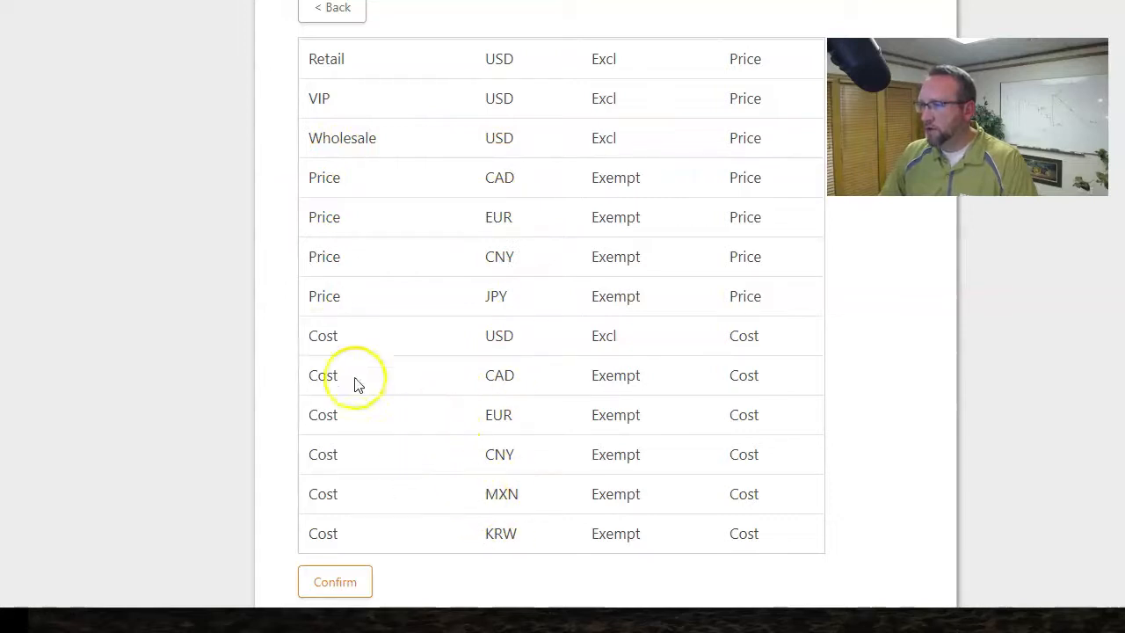
{"action": "left_click", "coordinate": [337, 582]}
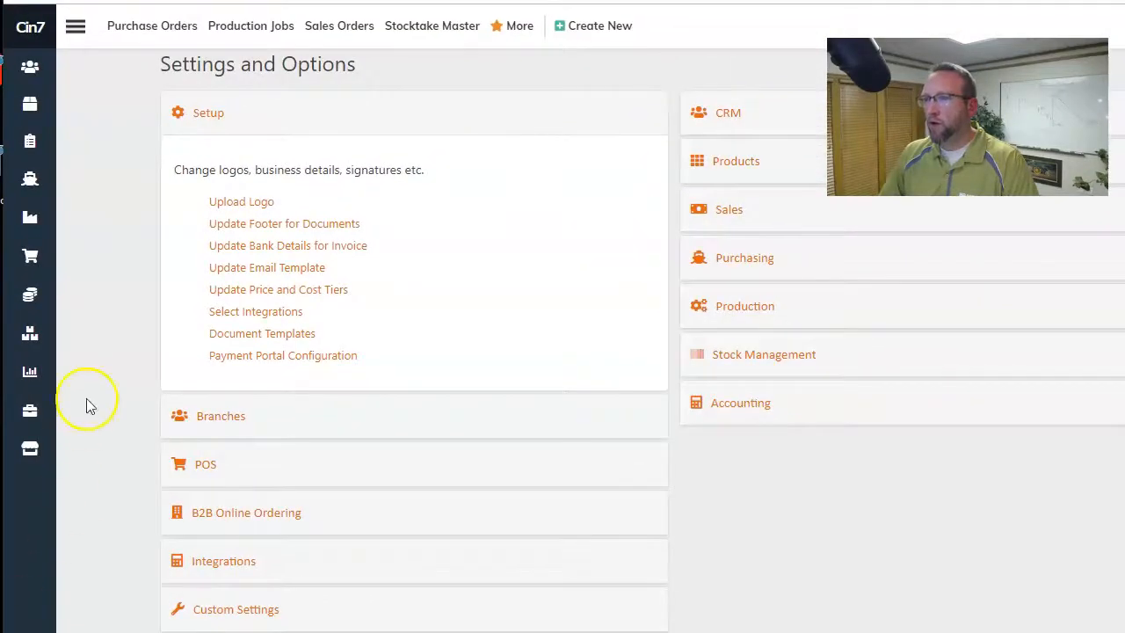
- Set the pricing tier of the supplier Fasteners Inc to Cost KRW in the CRM and start a new purchase order for it
{"action": "left_click", "coordinate": [31, 72]}
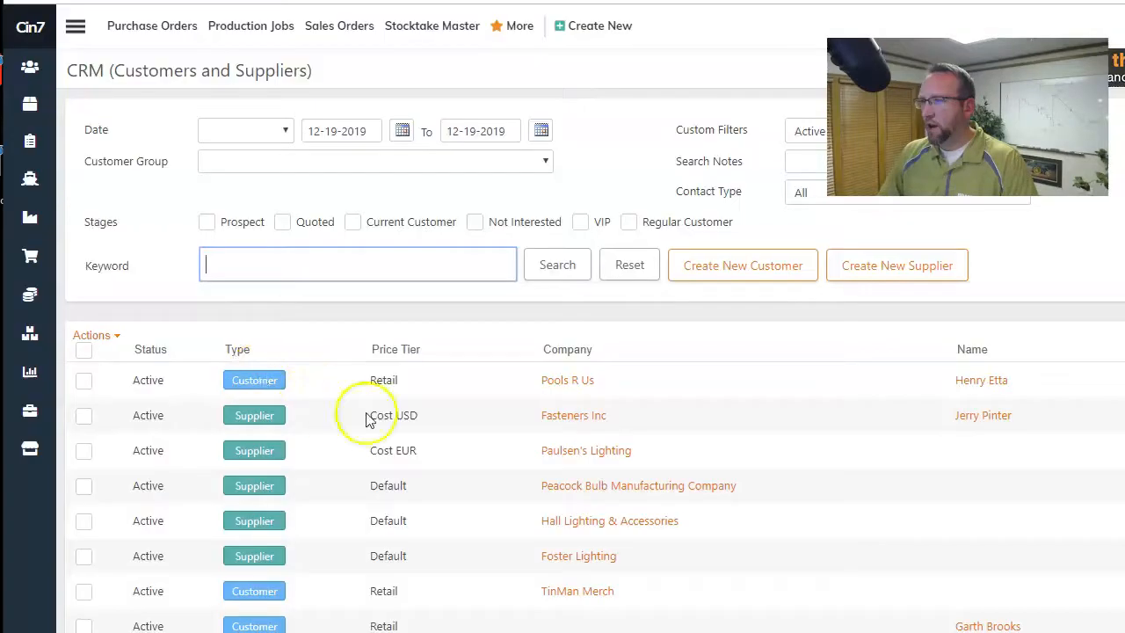
{"action": "left_click", "coordinate": [570, 421]}
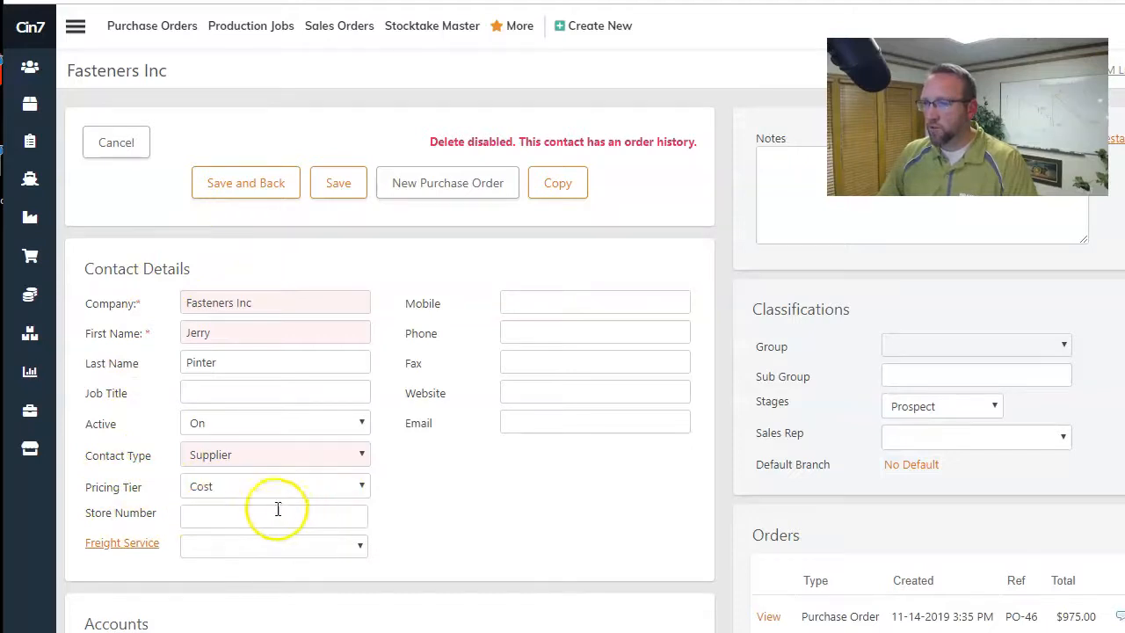
{"action": "left_click", "coordinate": [356, 489]}
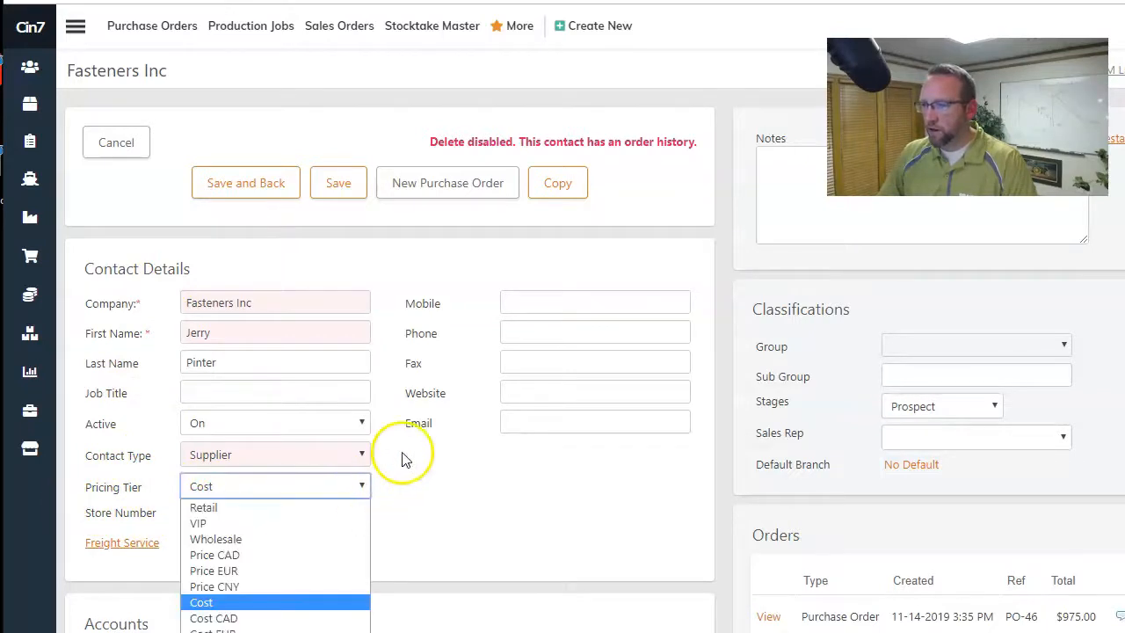
{"action": "scroll", "coordinate": [403, 457], "scroll_direction": "down", "scroll_amount": 4}
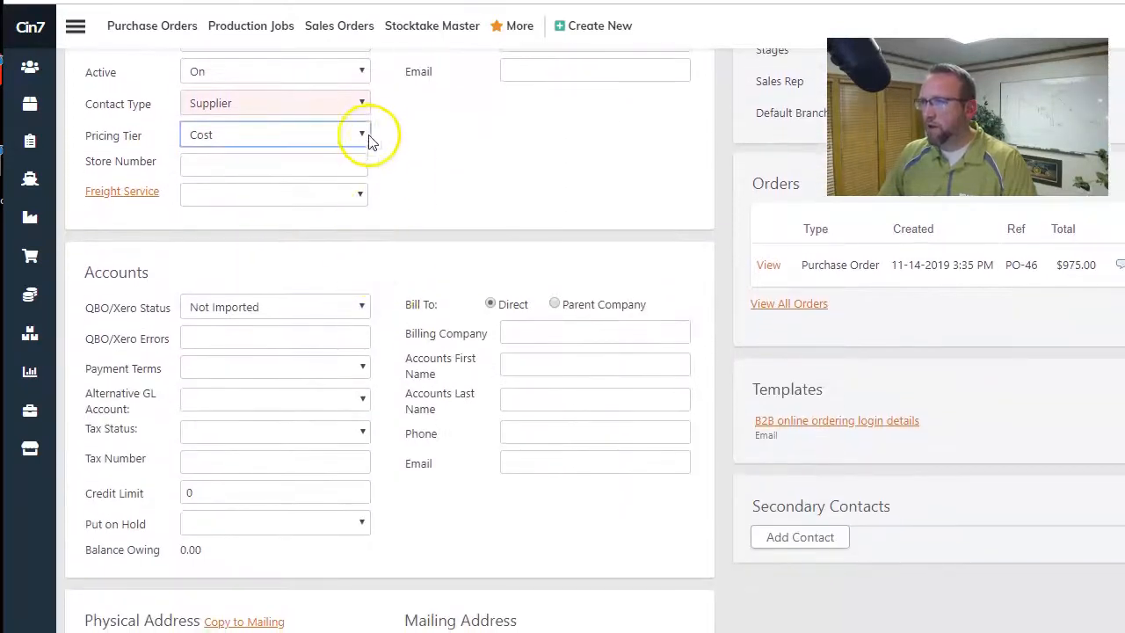
{"action": "left_click", "coordinate": [360, 136]}
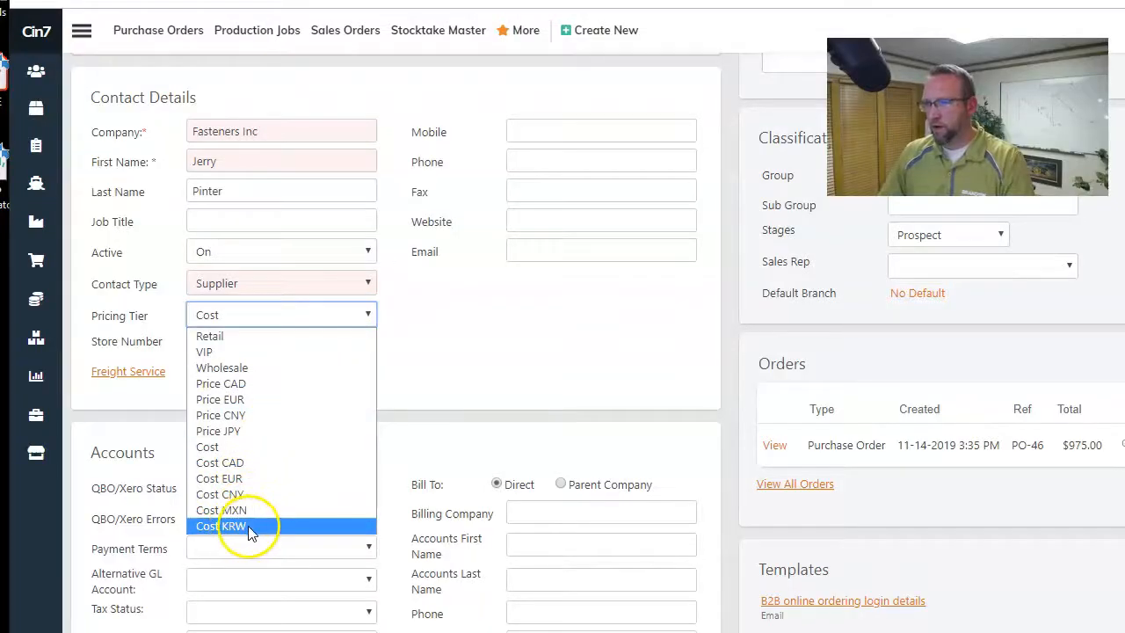
{"action": "left_click", "coordinate": [250, 527]}
{"action": "scroll", "coordinate": [288, 370], "scroll_direction": "up", "scroll_amount": 2}
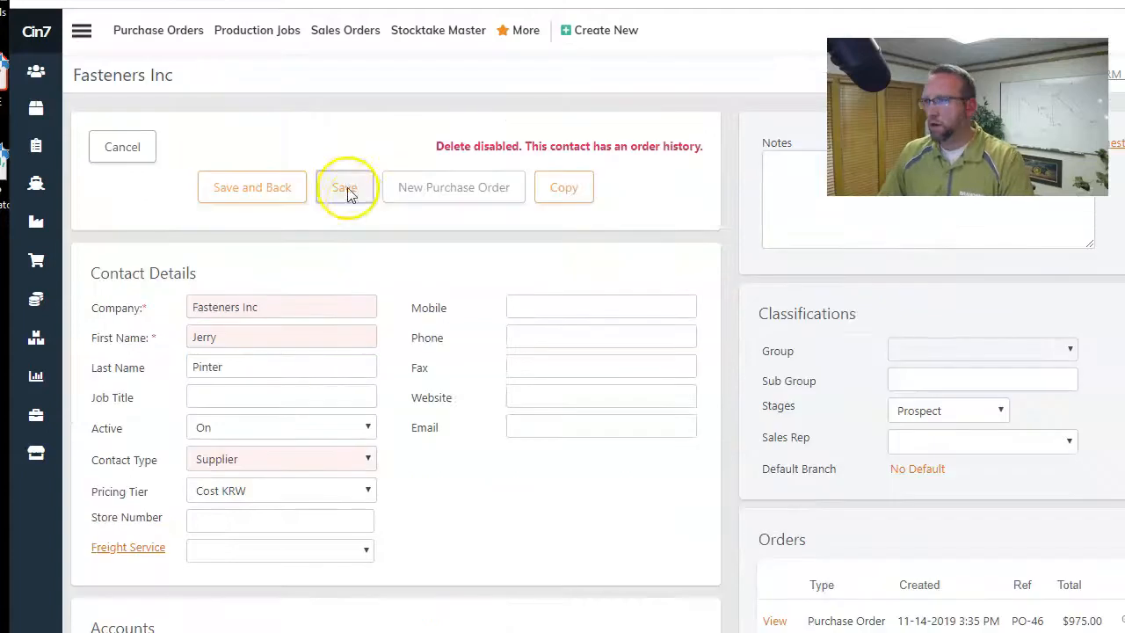
{"action": "left_click", "coordinate": [435, 202]}
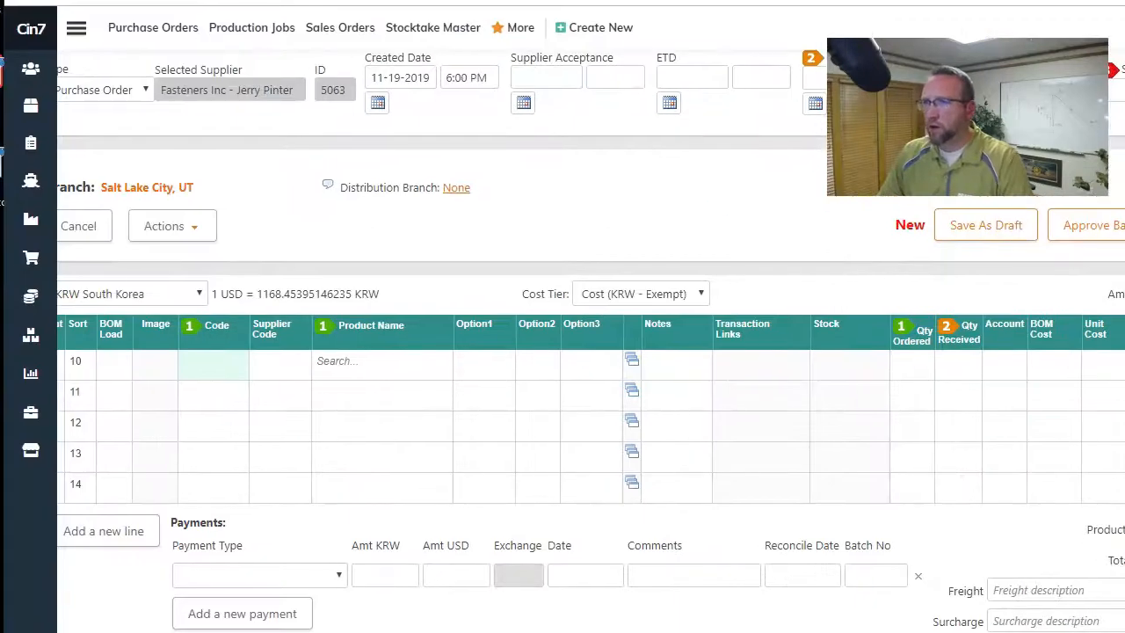
- Open the product list and examine its price and cost tier columns and the available bulk product import actions
{"action": "left_click", "coordinate": [33, 106]}
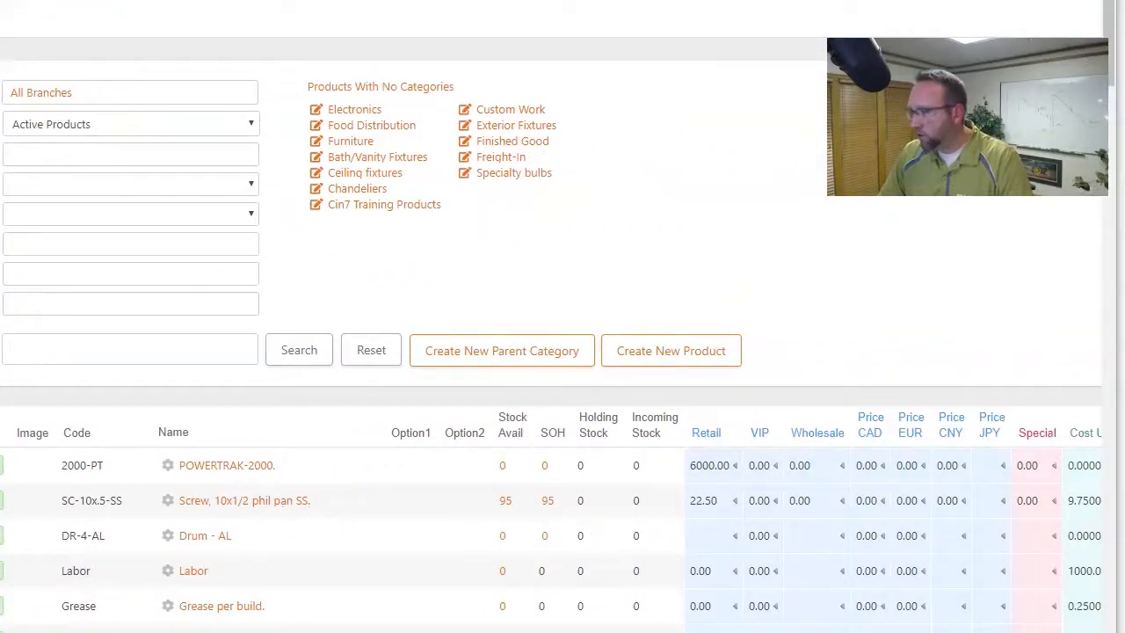
{"action": "scroll", "coordinate": [551, 510], "scroll_direction": "right", "scroll_amount": 5}
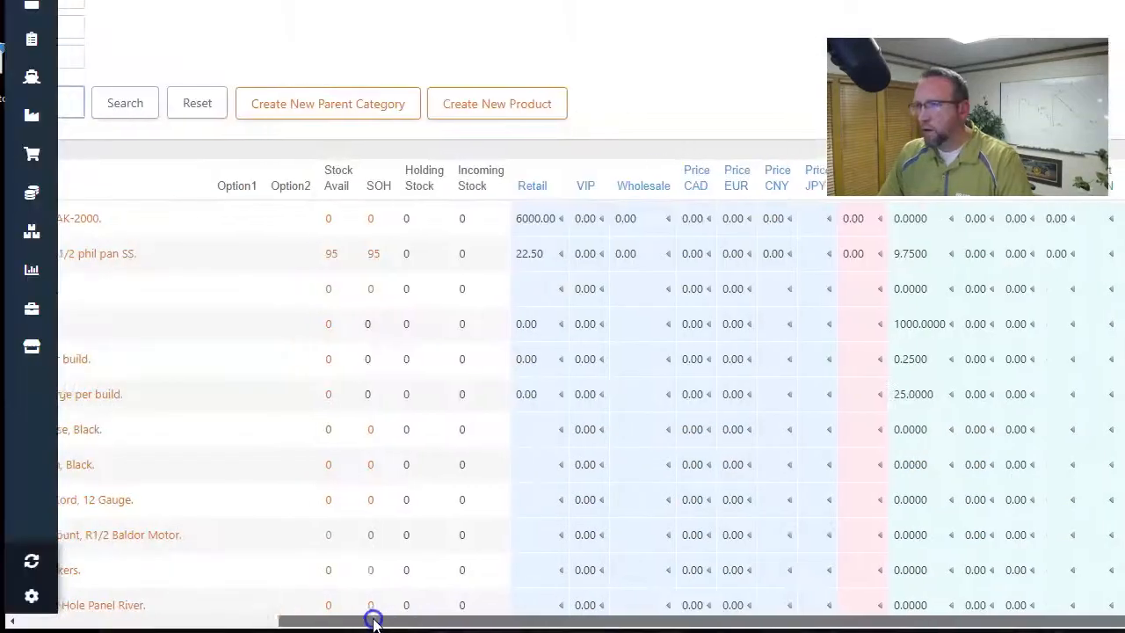
{"action": "left_click_drag", "start_coordinate": [373, 620], "coordinate": [112, 617]}
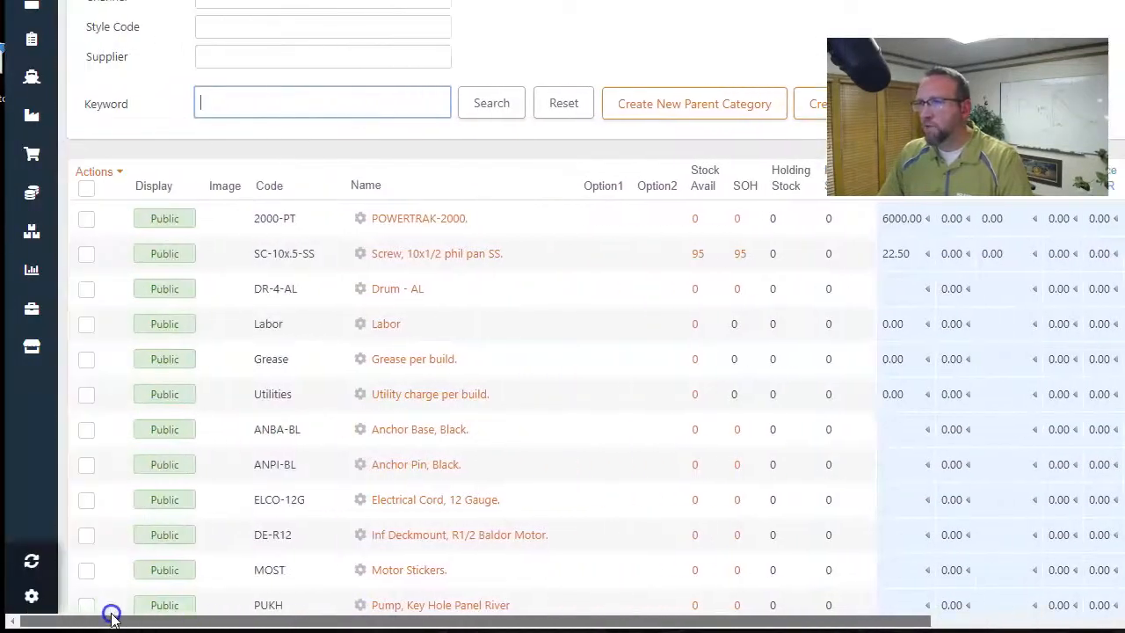
{"action": "left_click", "coordinate": [119, 176]}
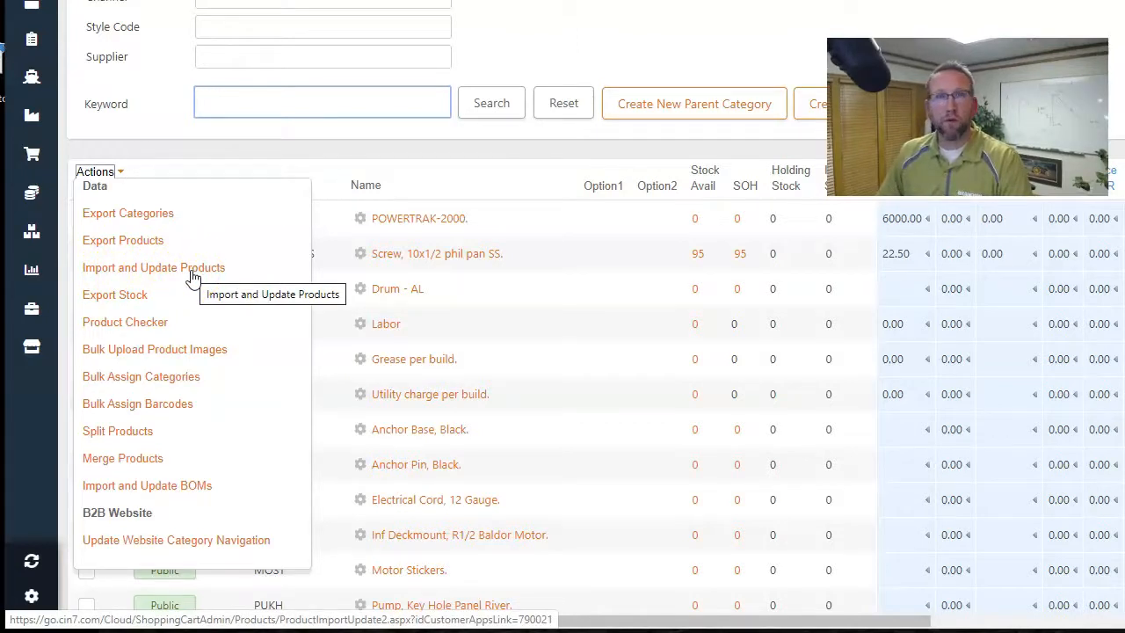
{"action": "left_click_drag", "start_coordinate": [343, 619], "coordinate": [558, 615]}
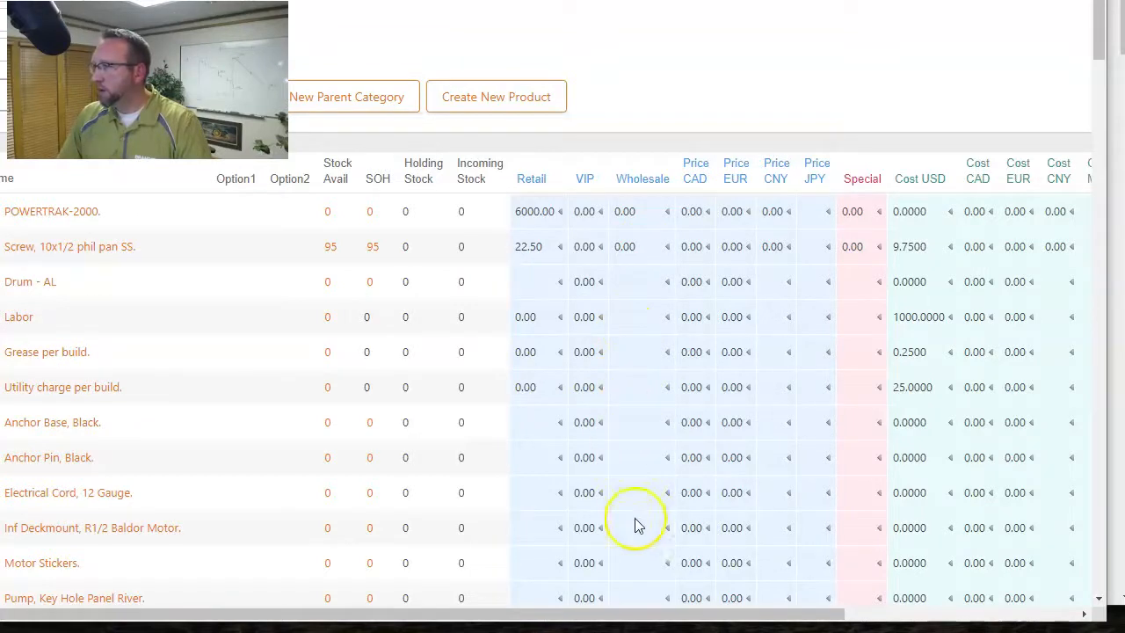
{"action": "left_click_drag", "start_coordinate": [643, 615], "coordinate": [673, 613]}
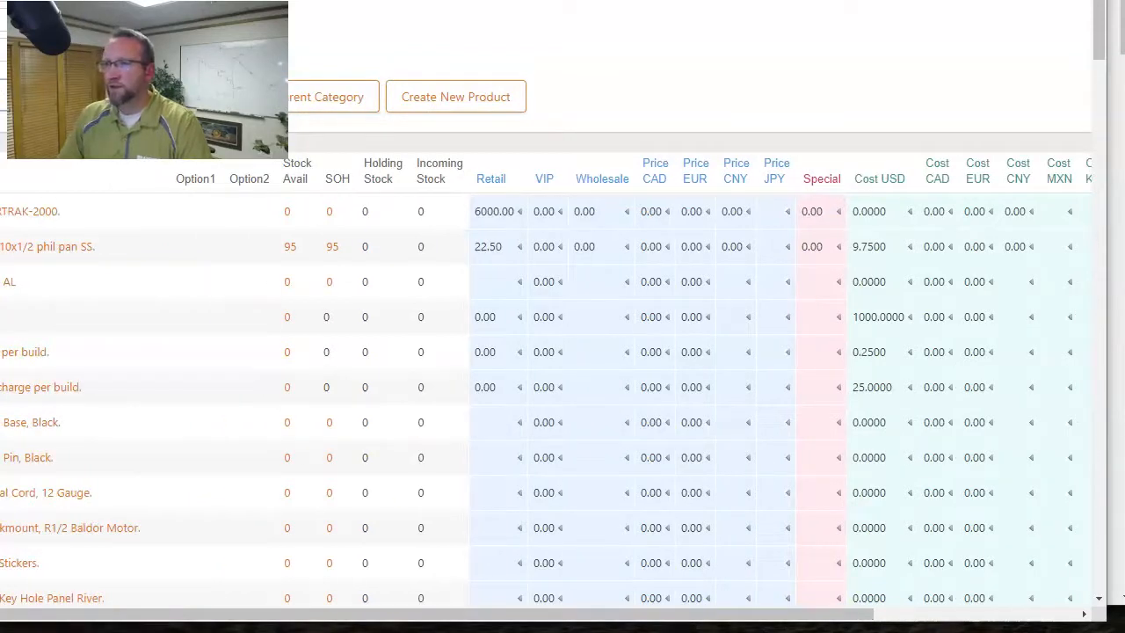